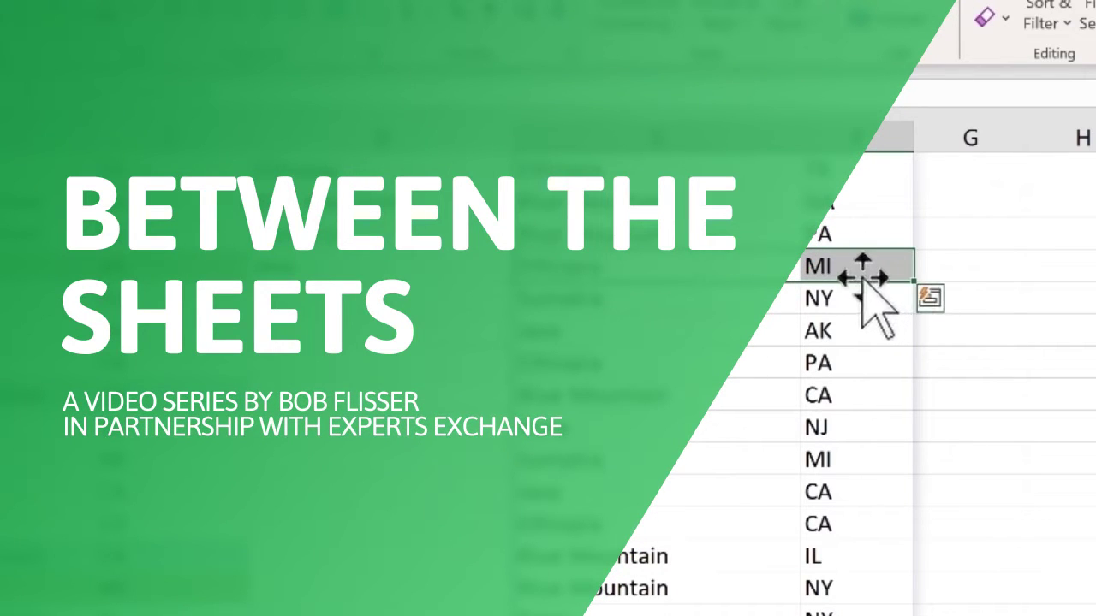
Step: In D6, begin =UNIQUE( and select the Variety range B6:B24 as its argument
{"action": "key", "text": "Escape"}
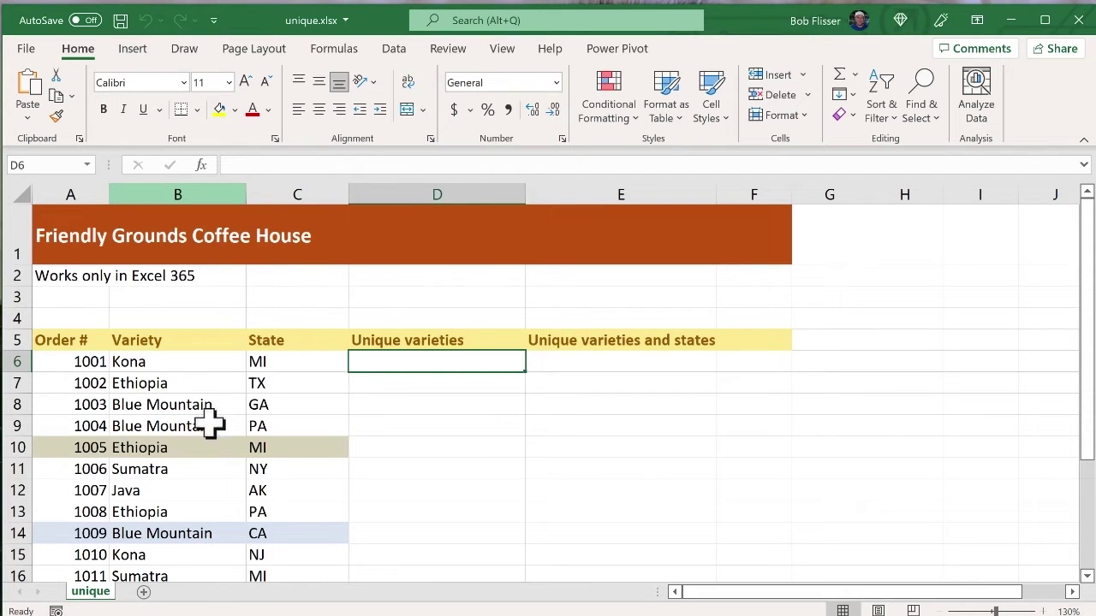
{"action": "scroll", "coordinate": [198, 456], "scroll_direction": "down", "scroll_amount": 4}
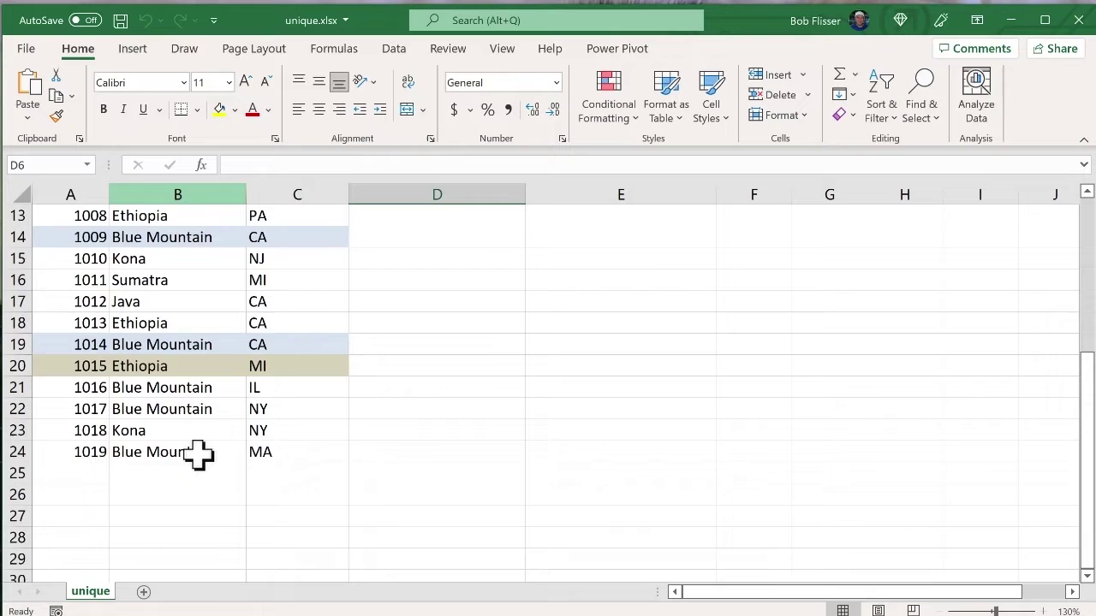
{"action": "scroll", "coordinate": [198, 457], "scroll_direction": "up", "scroll_amount": 3}
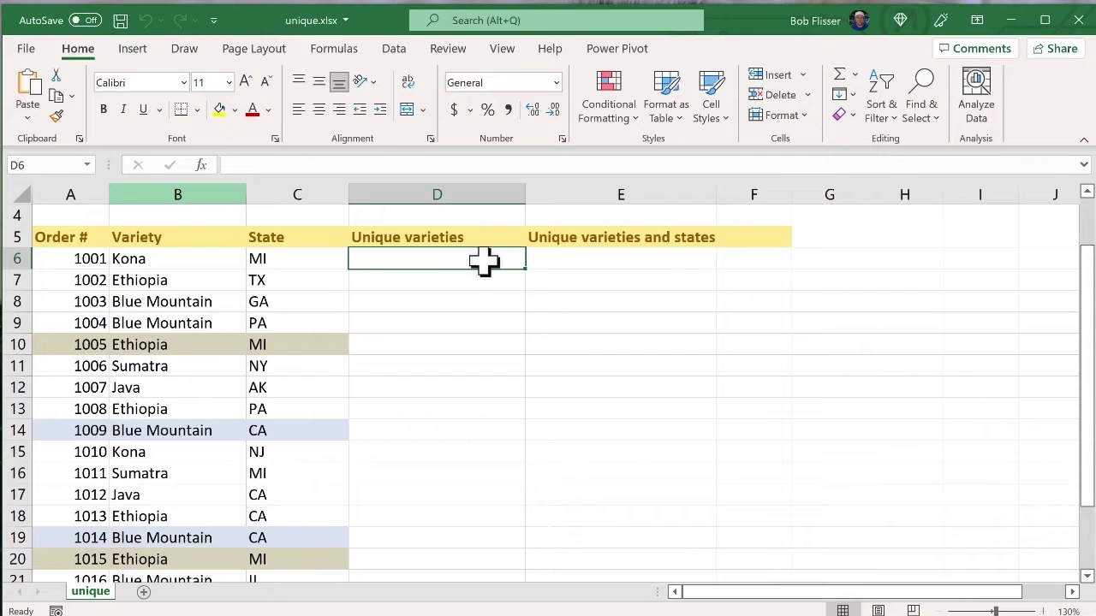
{"action": "type", "text": "=unique"}
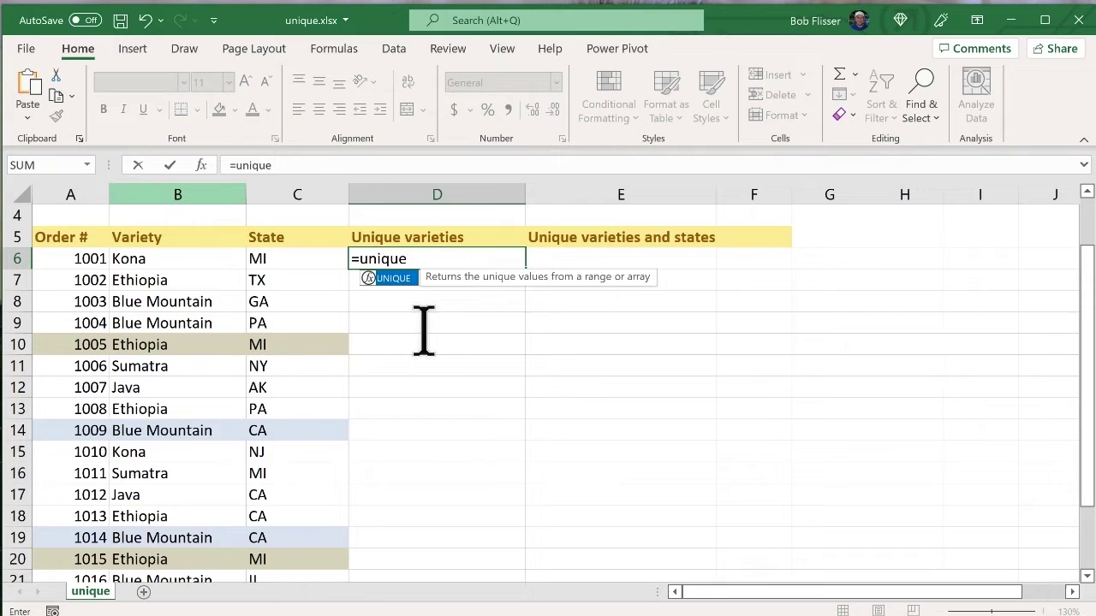
{"action": "type", "text": "("}
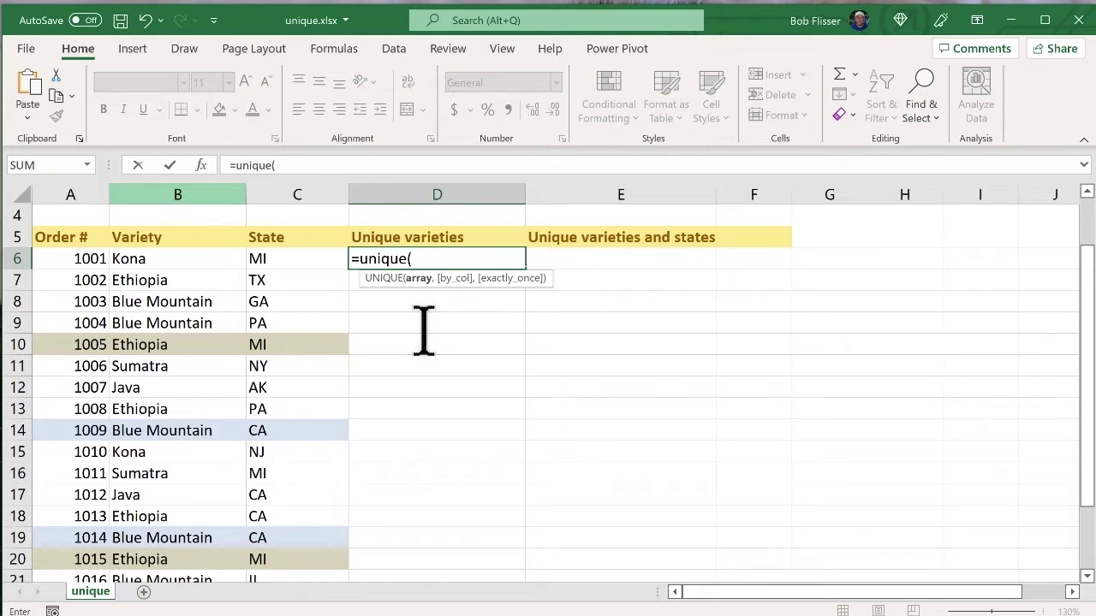
{"action": "left_click", "coordinate": [176, 261]}
{"action": "left_click_drag", "start_coordinate": [176, 261], "coordinate": [183, 512]}
{"action": "scroll", "coordinate": [380, 421], "scroll_direction": "up", "scroll_amount": 3}
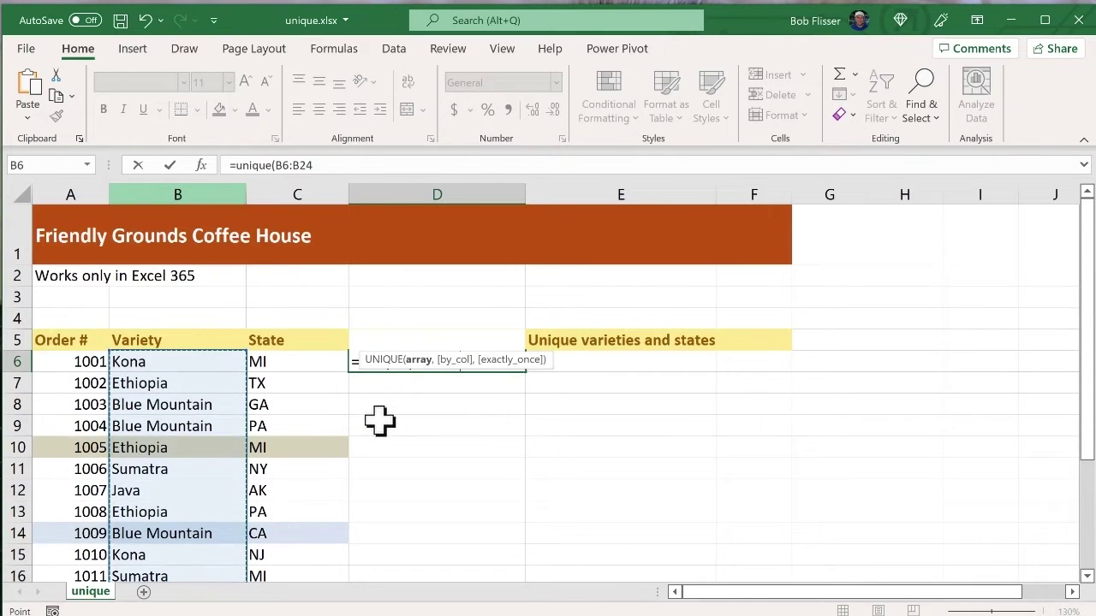
Step: Commit =UNIQUE(B6:B24) so five varieties spill into D6:D10, then inspect D6 and D8
{"action": "key", "text": "Return"}
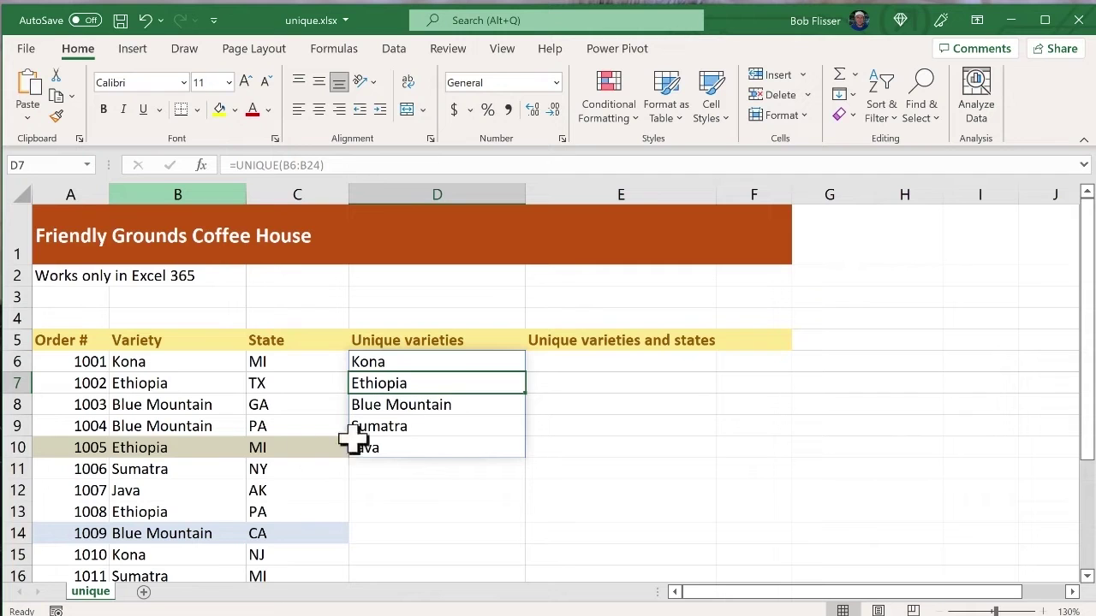
{"action": "scroll", "coordinate": [210, 509], "scroll_direction": "down", "scroll_amount": 2}
{"action": "scroll", "coordinate": [211, 509], "scroll_direction": "down", "scroll_amount": 2}
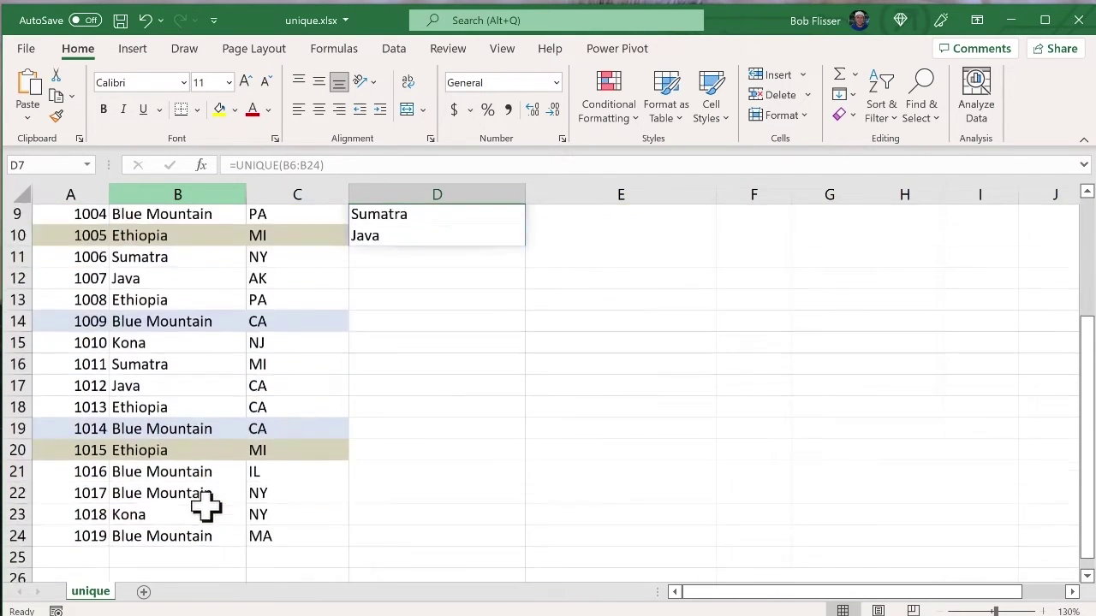
{"action": "scroll", "coordinate": [223, 318], "scroll_direction": "up", "scroll_amount": 4}
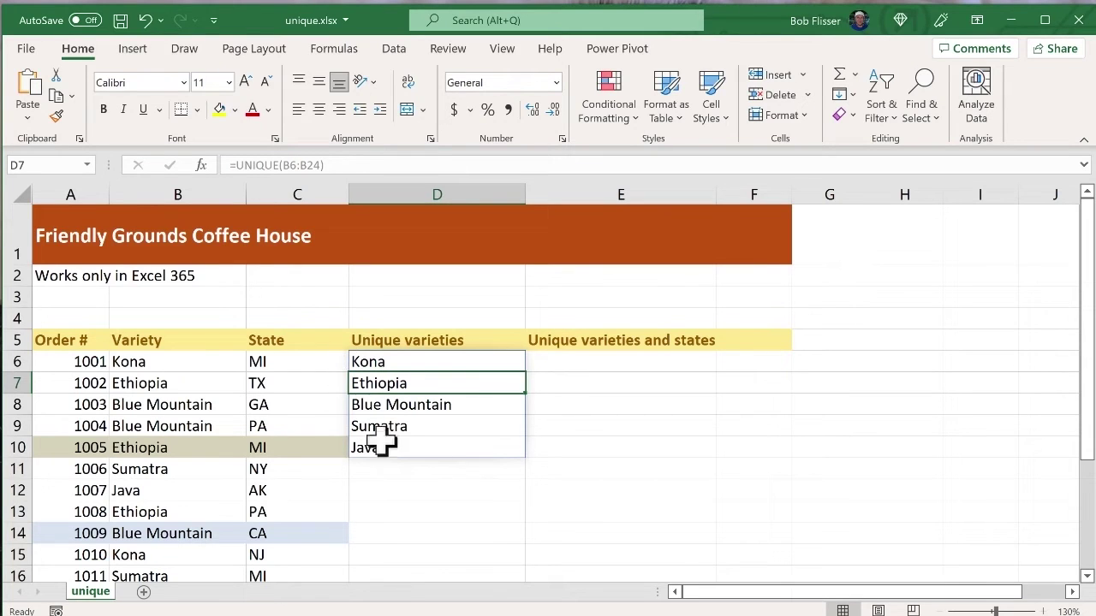
{"action": "left_click", "coordinate": [420, 360]}
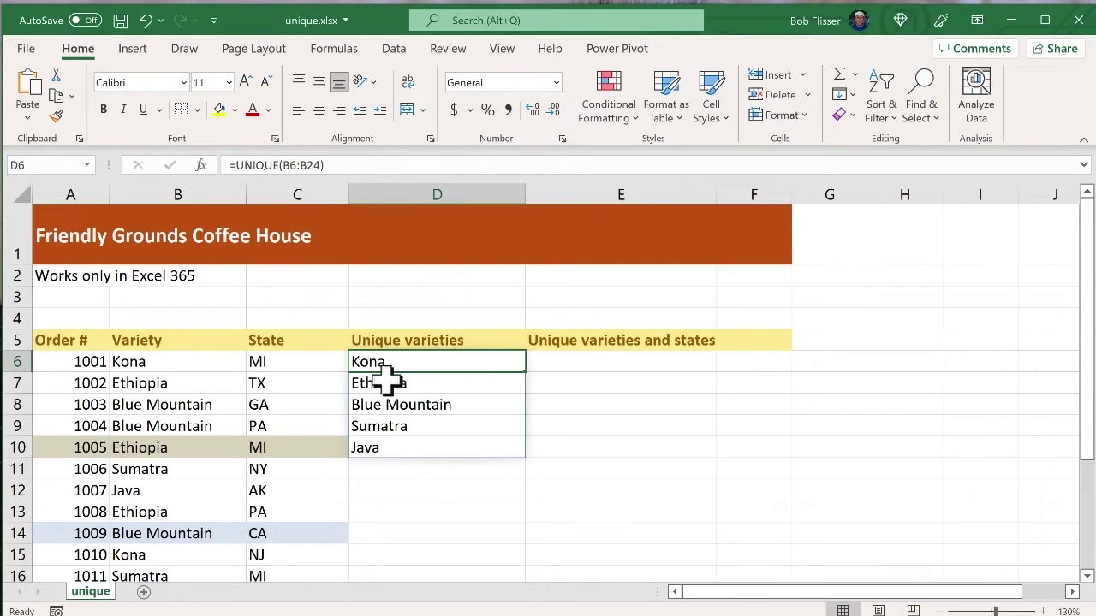
{"action": "left_click", "coordinate": [421, 410]}
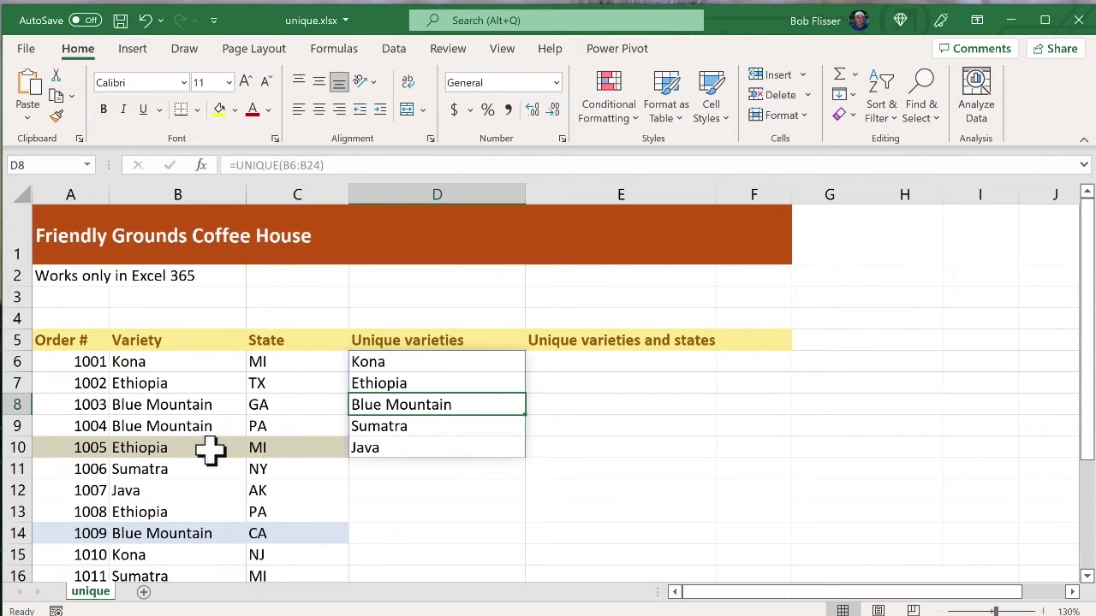
{"action": "scroll", "coordinate": [210, 454], "scroll_direction": "down", "scroll_amount": 2}
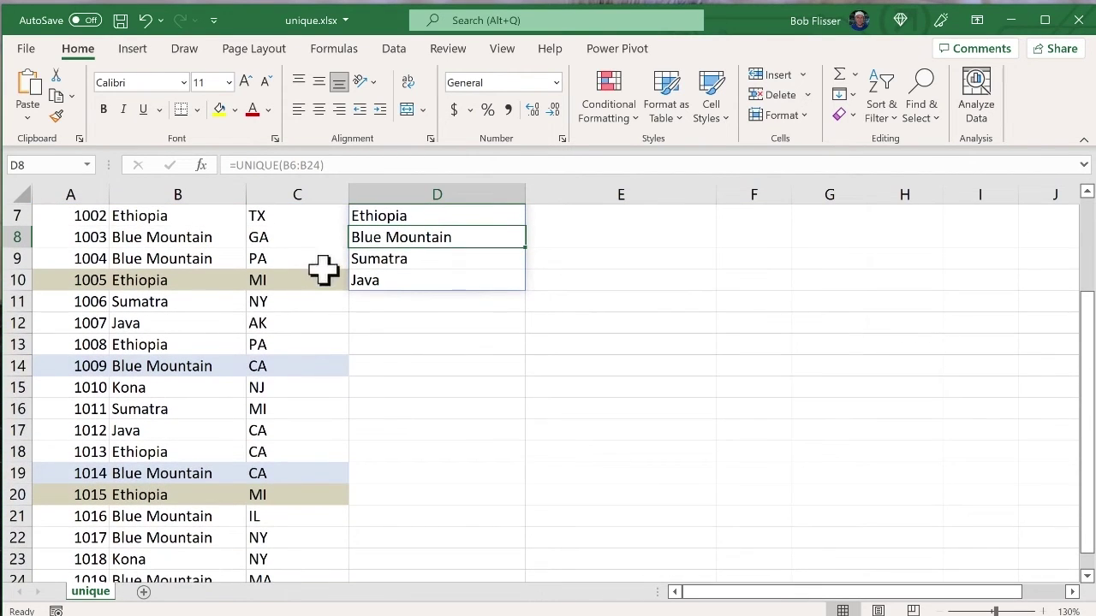
{"action": "left_click", "coordinate": [294, 279]}
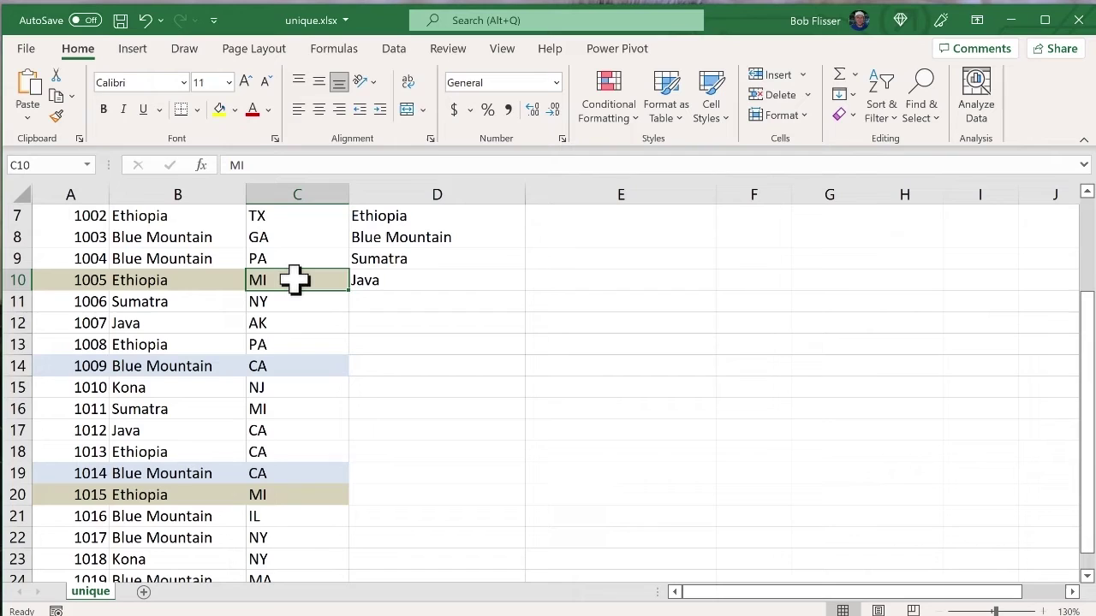
{"action": "left_click_drag", "start_coordinate": [294, 279], "coordinate": [164, 277]}
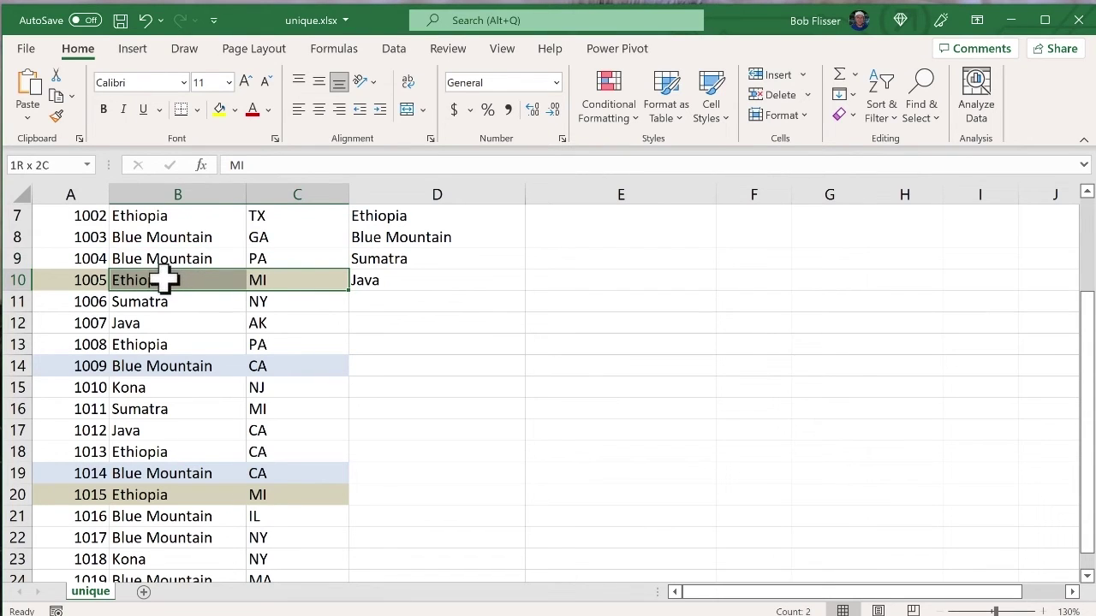
{"action": "left_click", "coordinate": [300, 493]}
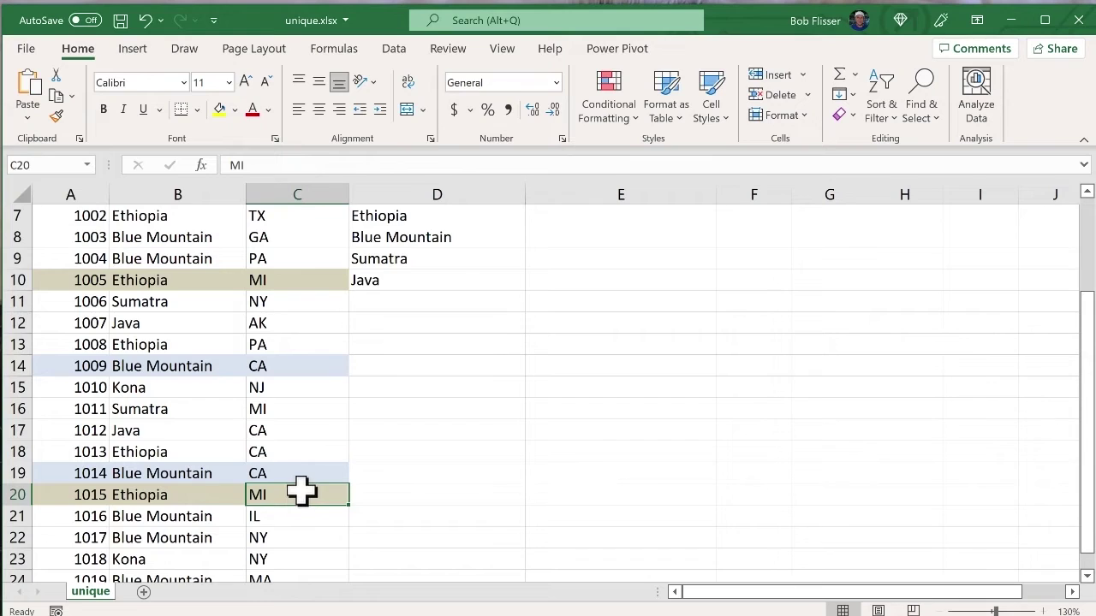
{"action": "left_click_drag", "start_coordinate": [300, 493], "coordinate": [211, 494]}
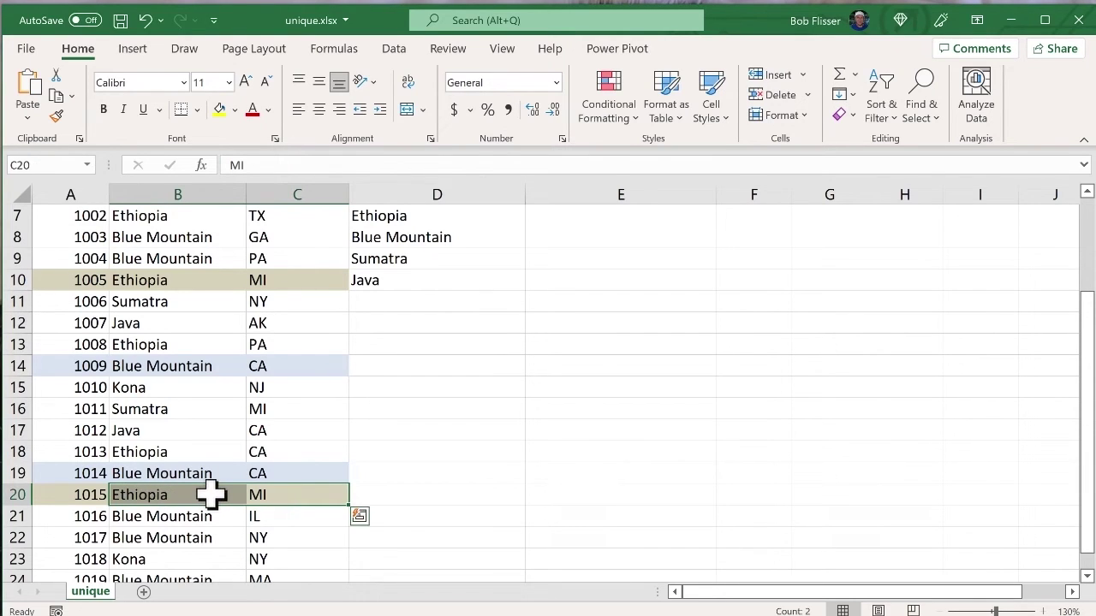
{"action": "left_click", "coordinate": [210, 494]}
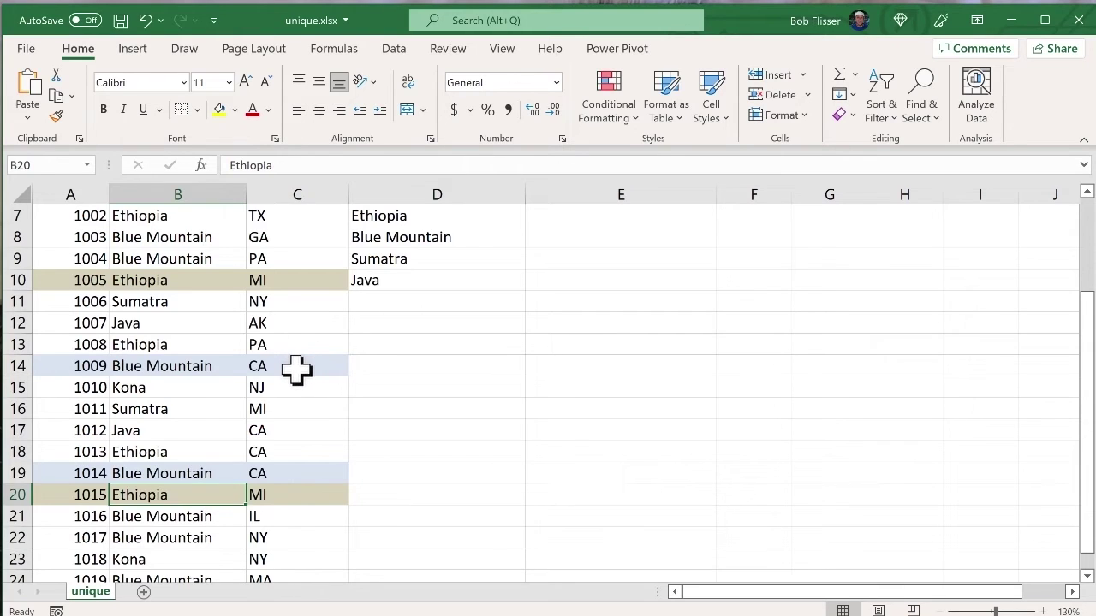
{"action": "left_click_drag", "start_coordinate": [295, 368], "coordinate": [212, 364]}
{"action": "left_click_drag", "start_coordinate": [306, 467], "coordinate": [214, 467]}
{"action": "left_click", "coordinate": [210, 469]}
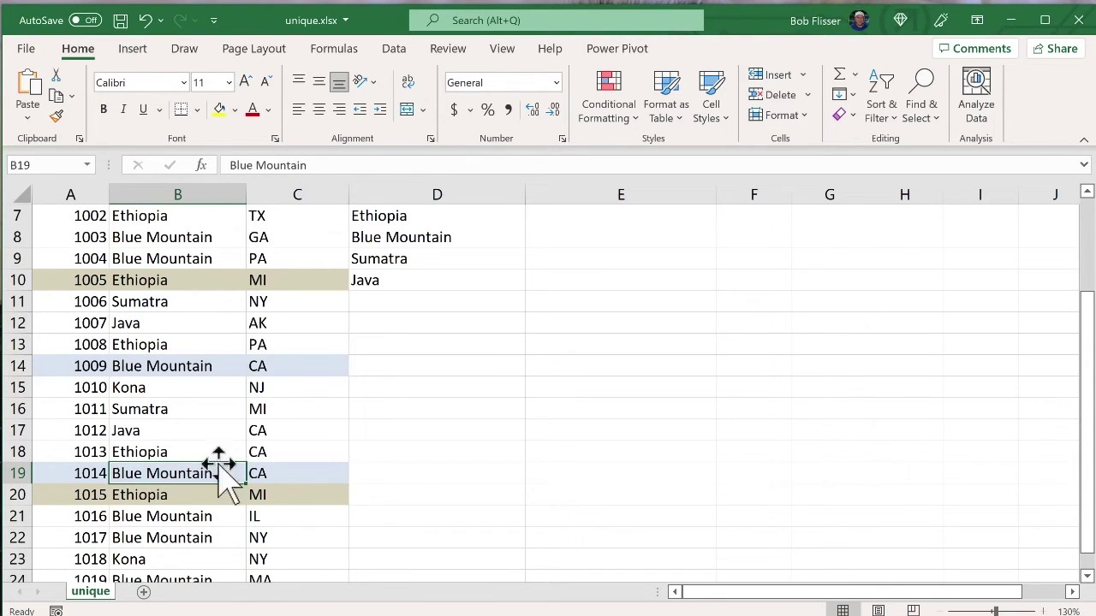
{"action": "scroll", "coordinate": [558, 385], "scroll_direction": "up", "scroll_amount": 1}
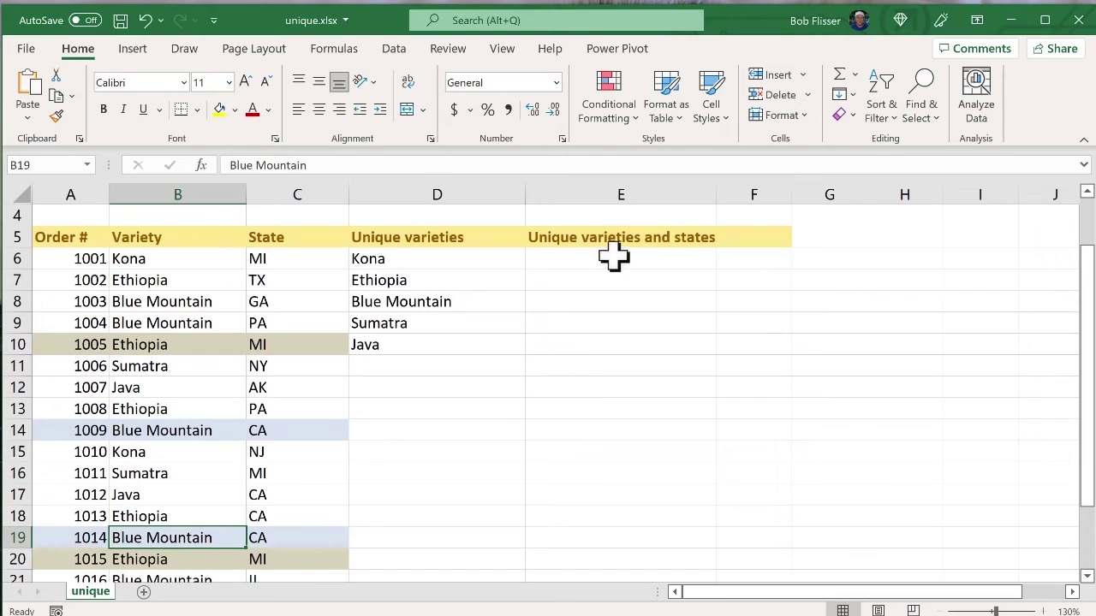
Step: Enter =UNIQUE(B6:C24) in E6 so variety–state pairs spill across columns E:F
{"action": "left_click", "coordinate": [618, 255]}
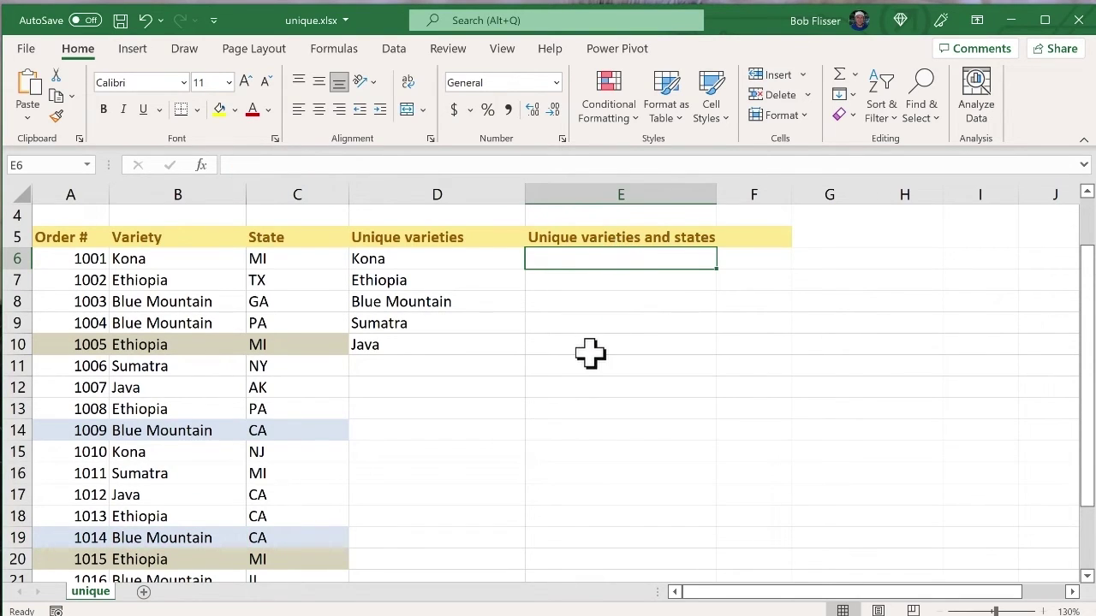
{"action": "type", "text": "=un"}
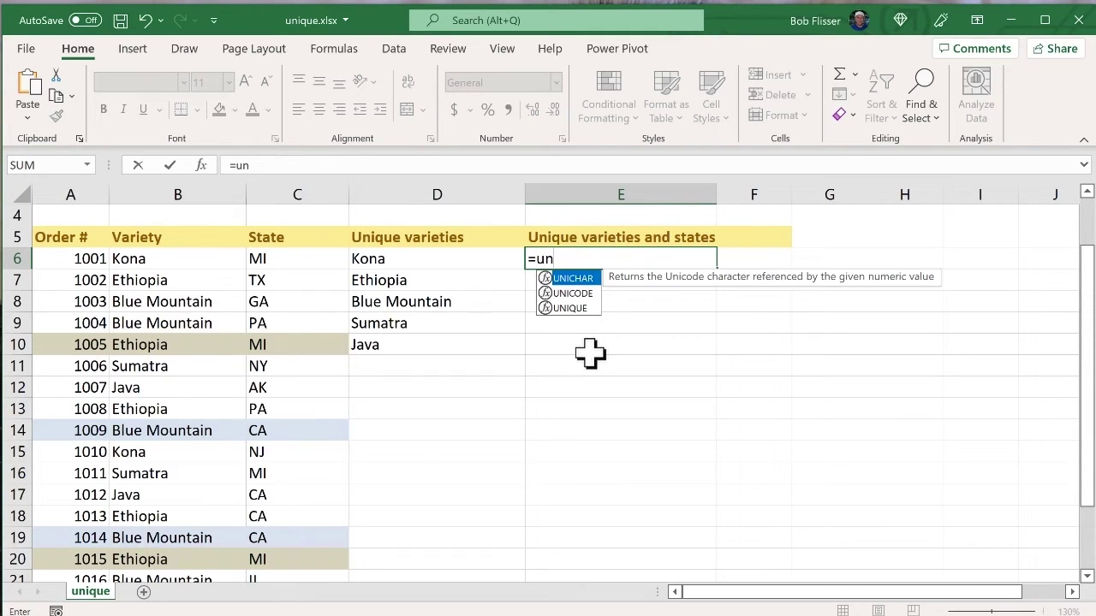
{"action": "type", "text": "ique"}
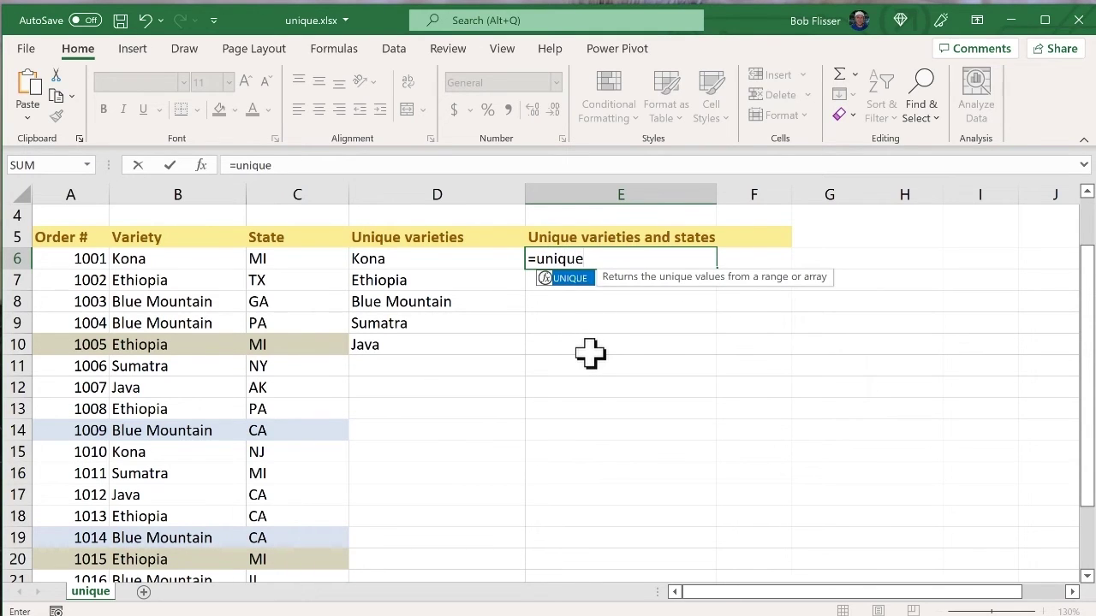
{"action": "type", "text": "("}
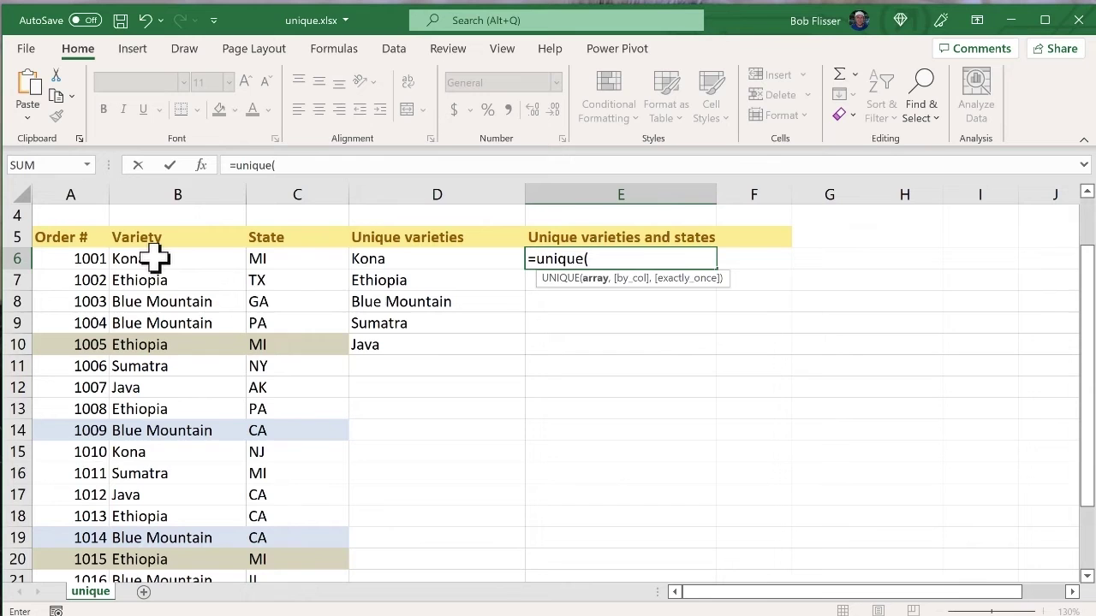
{"action": "left_click_drag", "start_coordinate": [157, 257], "coordinate": [272, 533]}
{"action": "scroll", "coordinate": [866, 399], "scroll_direction": "up", "scroll_amount": 3}
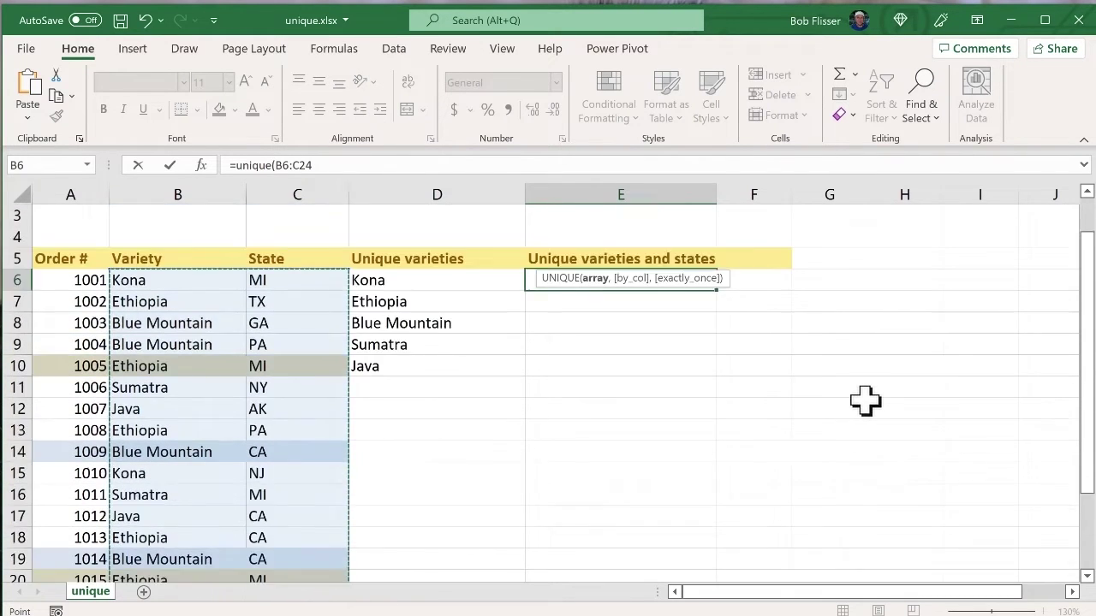
{"action": "key", "text": "Return"}
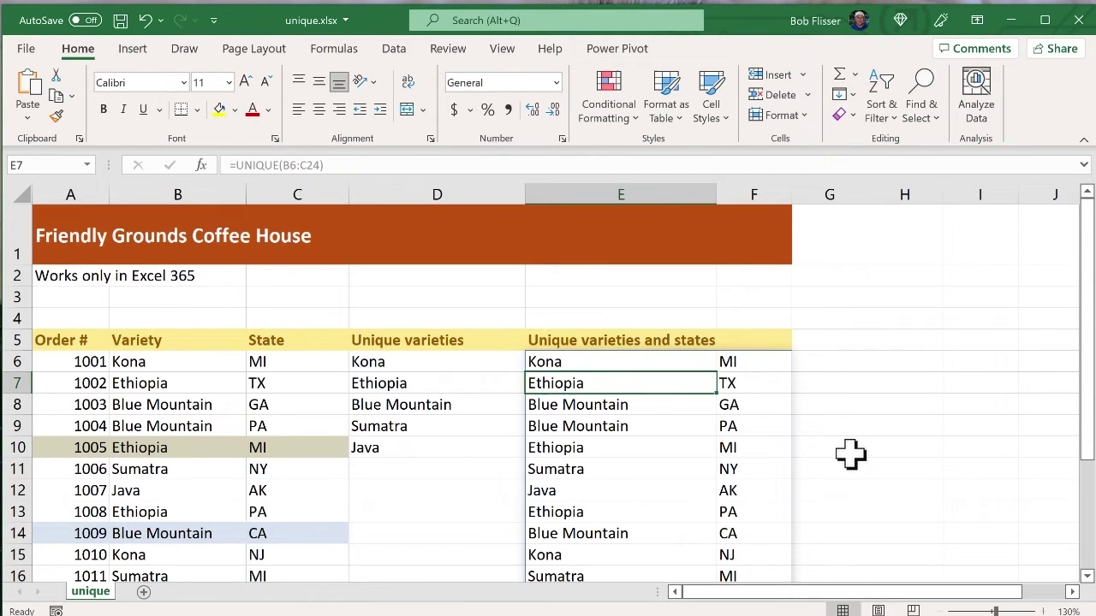
{"action": "scroll", "coordinate": [851, 455], "scroll_direction": "down", "scroll_amount": 2}
{"action": "scroll", "coordinate": [851, 454], "scroll_direction": "down", "scroll_amount": 1}
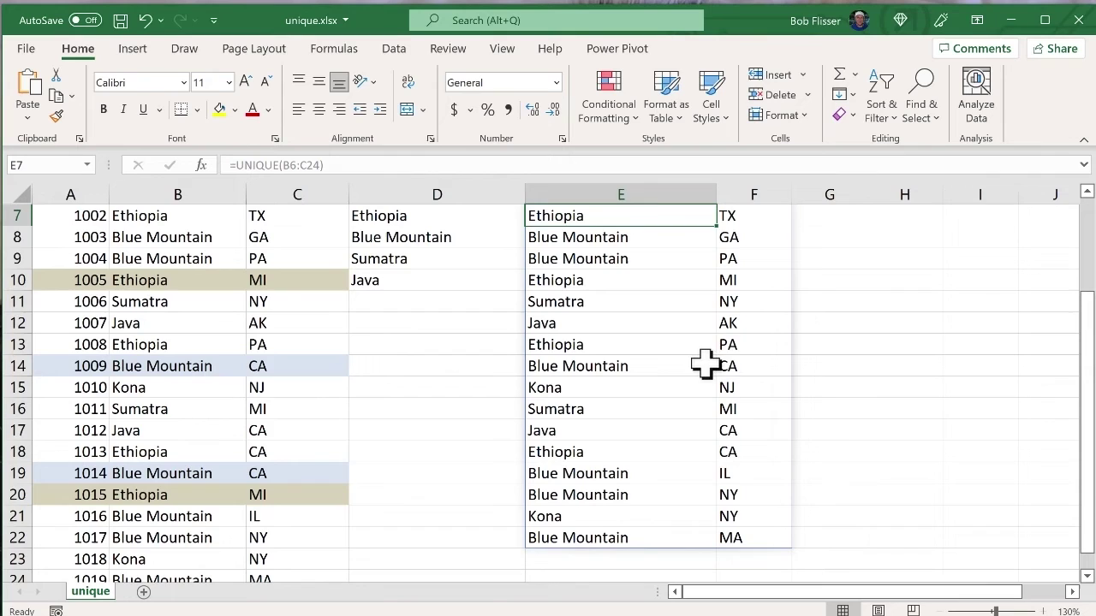
{"action": "key", "text": "Down"}
{"action": "key", "text": "Down"}
{"action": "key", "text": "Down"}
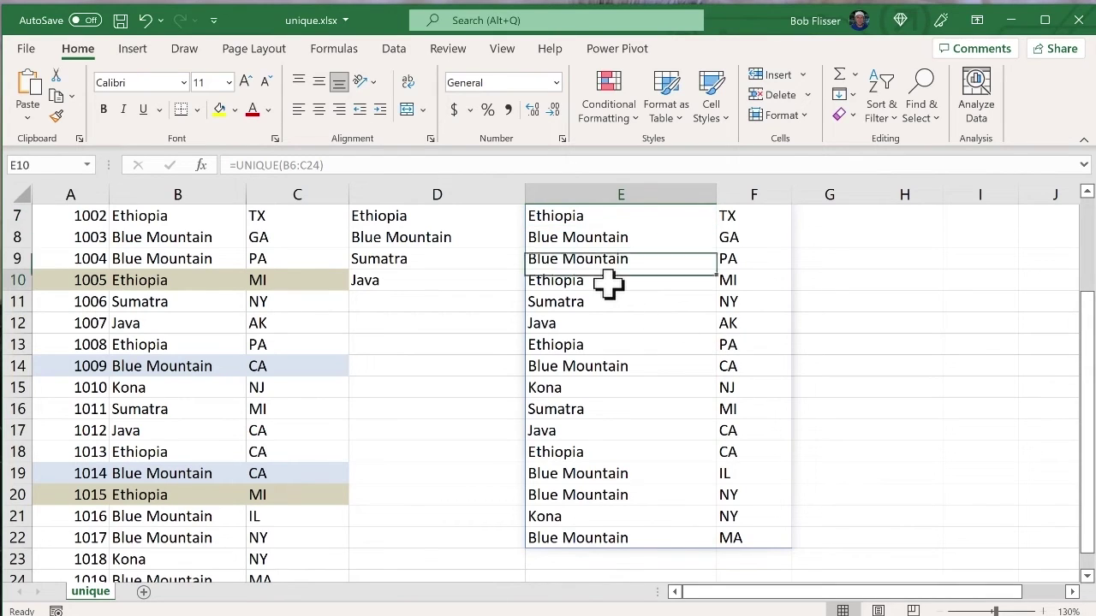
{"action": "left_click_drag", "start_coordinate": [636, 282], "coordinate": [734, 279]}
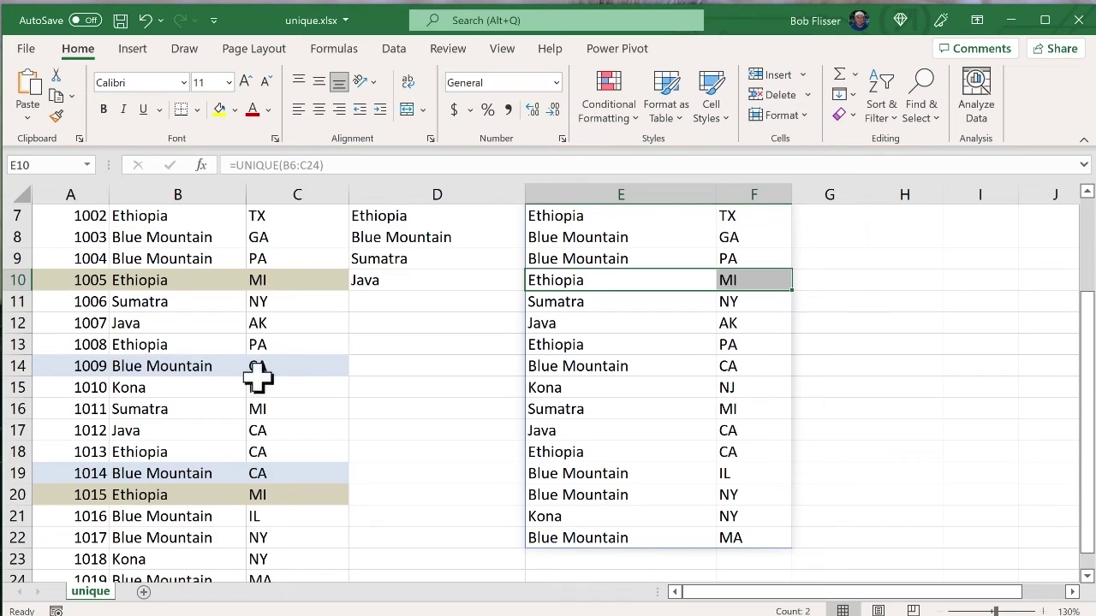
{"action": "left_click", "coordinate": [616, 365]}
{"action": "left_click_drag", "start_coordinate": [616, 365], "coordinate": [738, 365]}
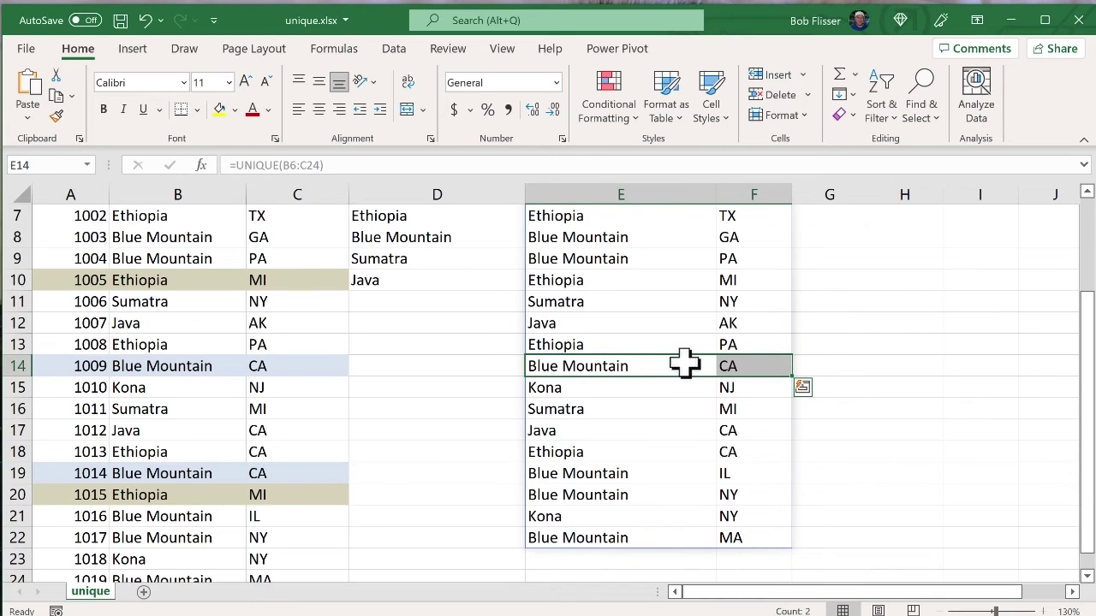
{"action": "left_click_drag", "start_coordinate": [640, 472], "coordinate": [767, 489]}
{"action": "left_click", "coordinate": [660, 475]}
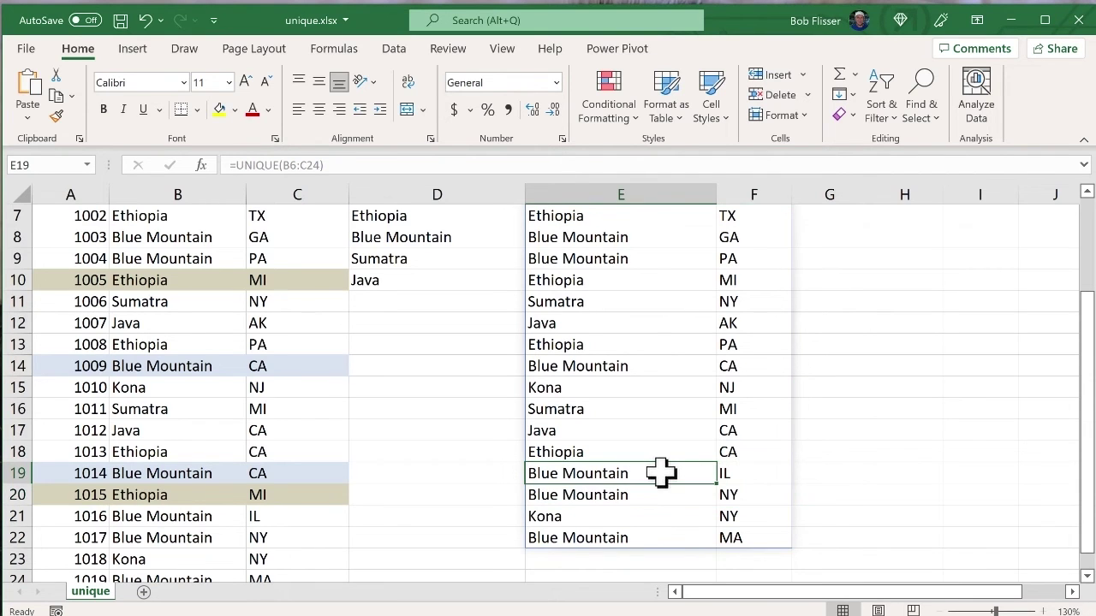
{"action": "scroll", "coordinate": [672, 341], "scroll_direction": "down", "scroll_amount": 2}
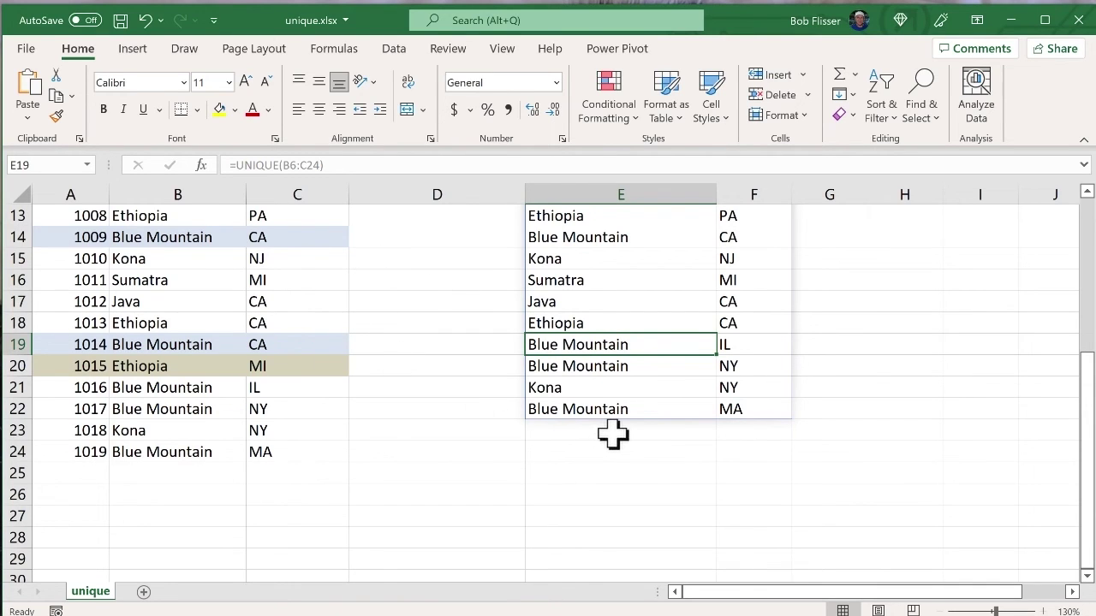
{"action": "left_click_drag", "start_coordinate": [599, 433], "coordinate": [227, 446]}
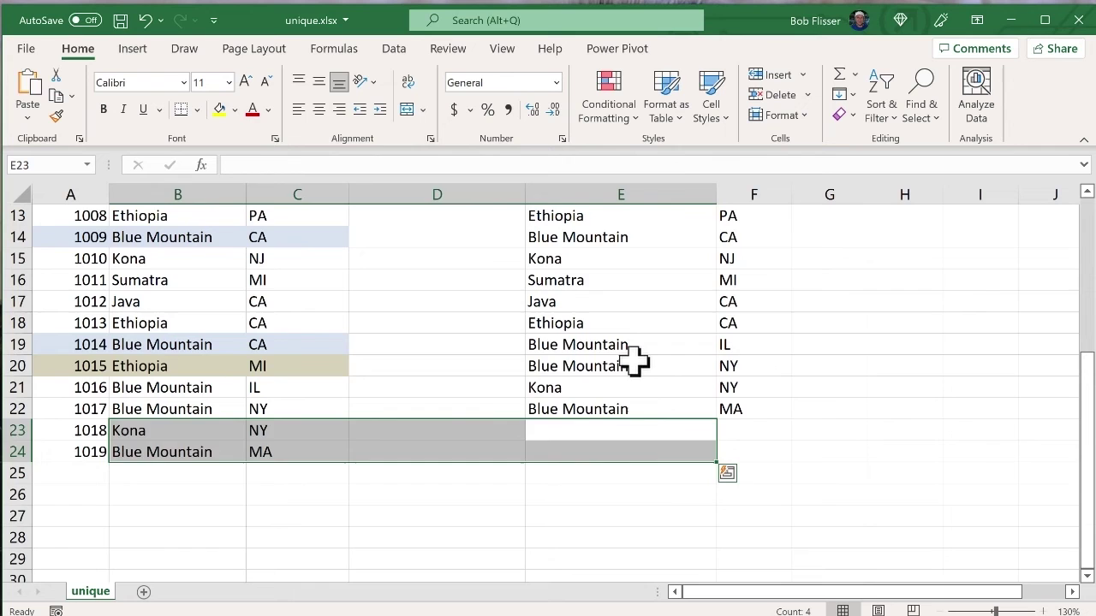
{"action": "left_click", "coordinate": [631, 364]}
{"action": "scroll", "coordinate": [633, 362], "scroll_direction": "up", "scroll_amount": 4}
{"action": "scroll", "coordinate": [634, 362], "scroll_direction": "up", "scroll_amount": 1}
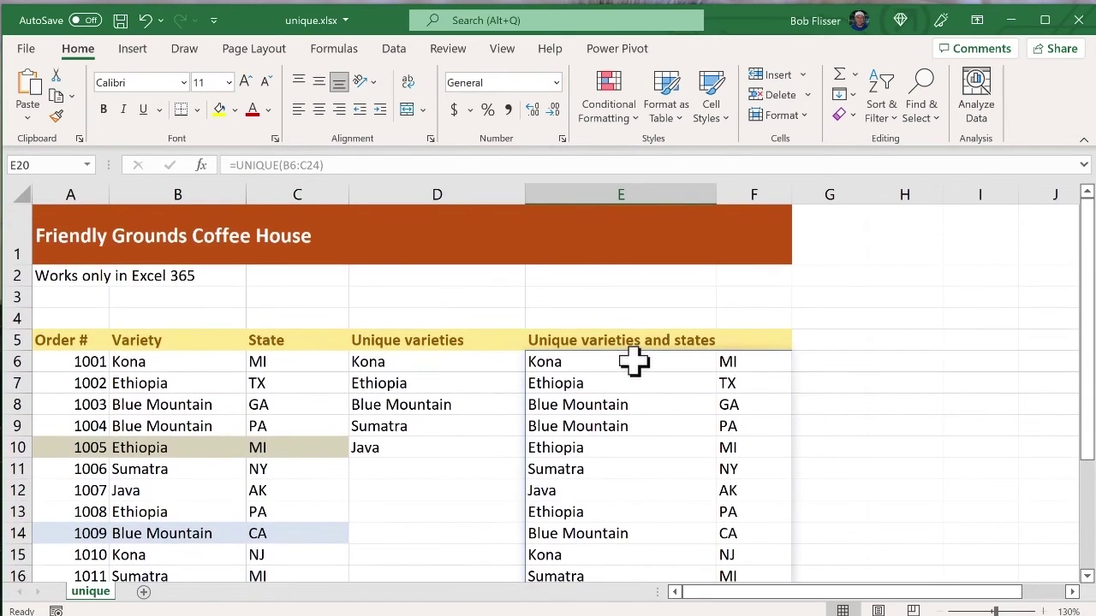